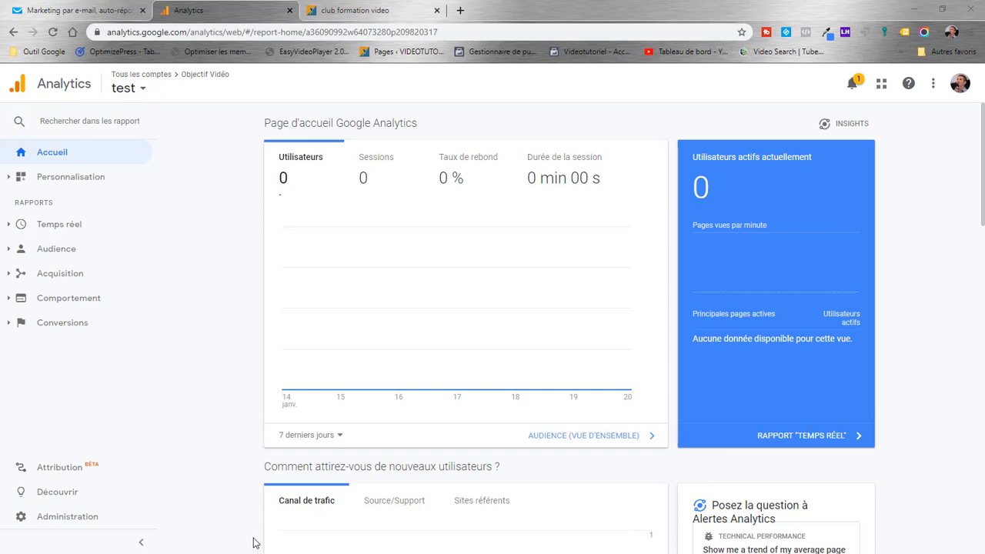
# Step: Open the tracking code page of the Objectif Vidéo property and highlight its Global Site Tag snippet and tracking ID
pyautogui.click(73, 523)
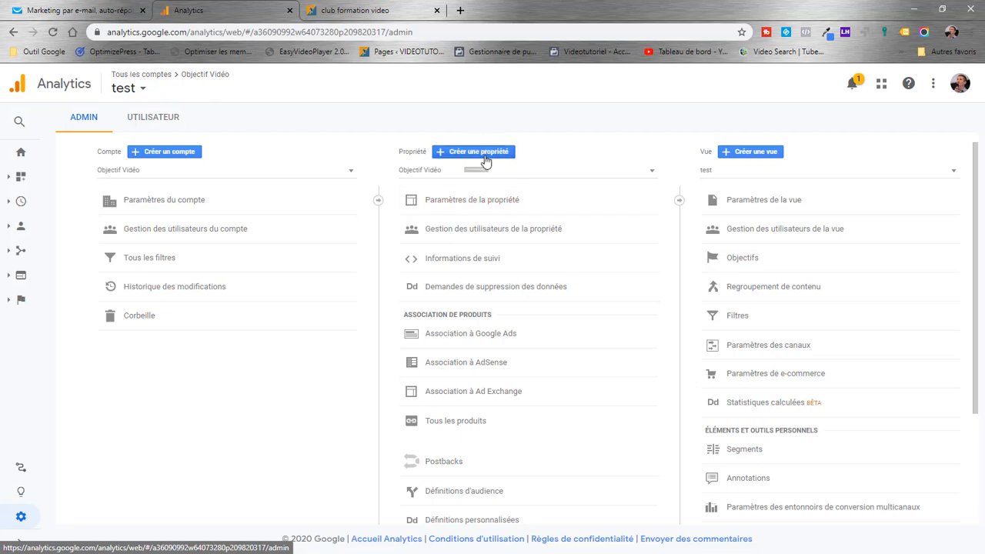
pyautogui.click(446, 261)
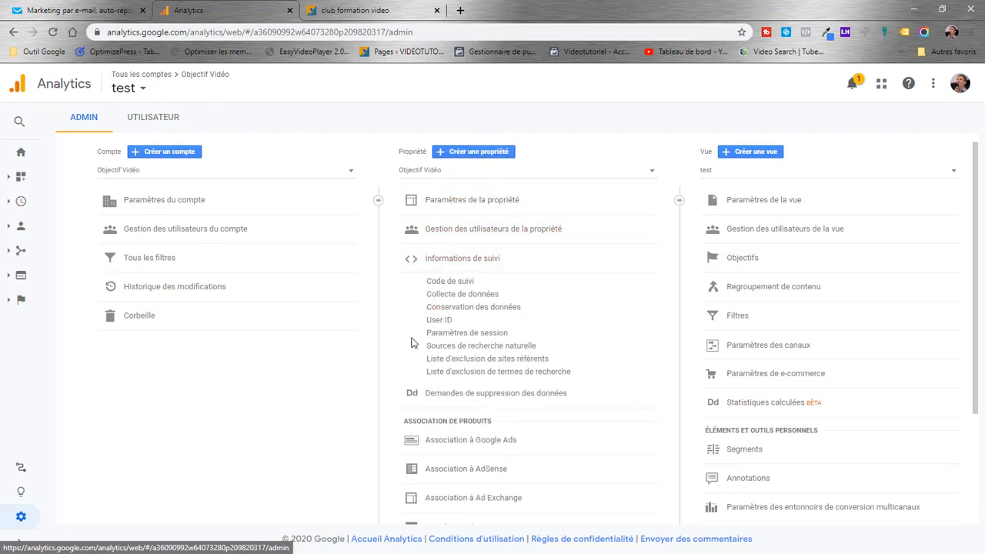
pyautogui.click(452, 282)
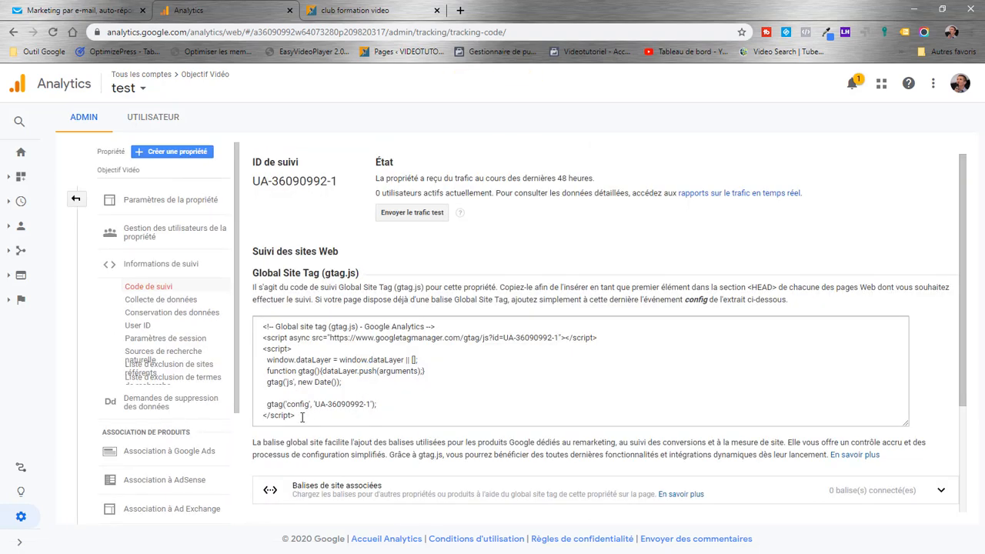
pyautogui.moveTo(302, 416); pyautogui.dragTo(263, 326)
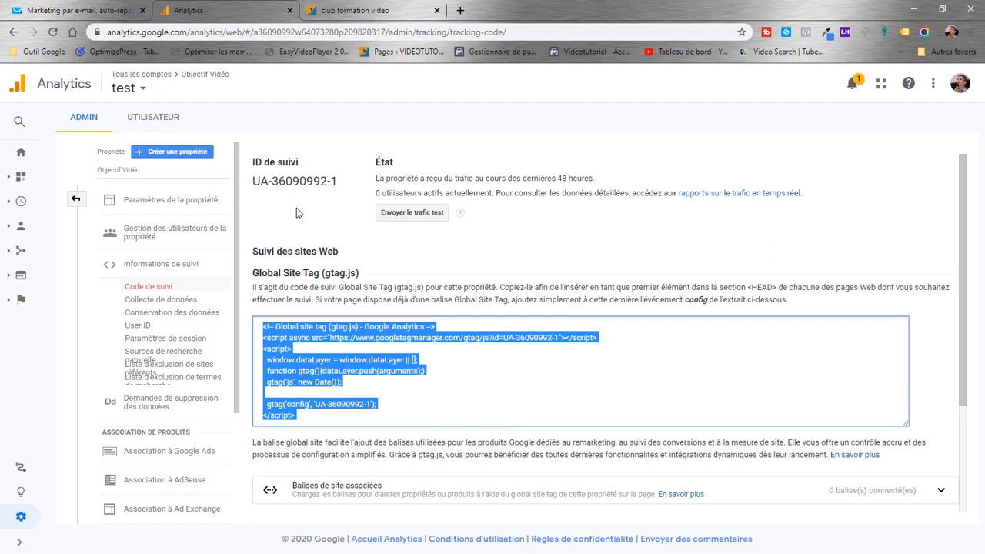
pyautogui.moveTo(253, 181); pyautogui.dragTo(339, 187)
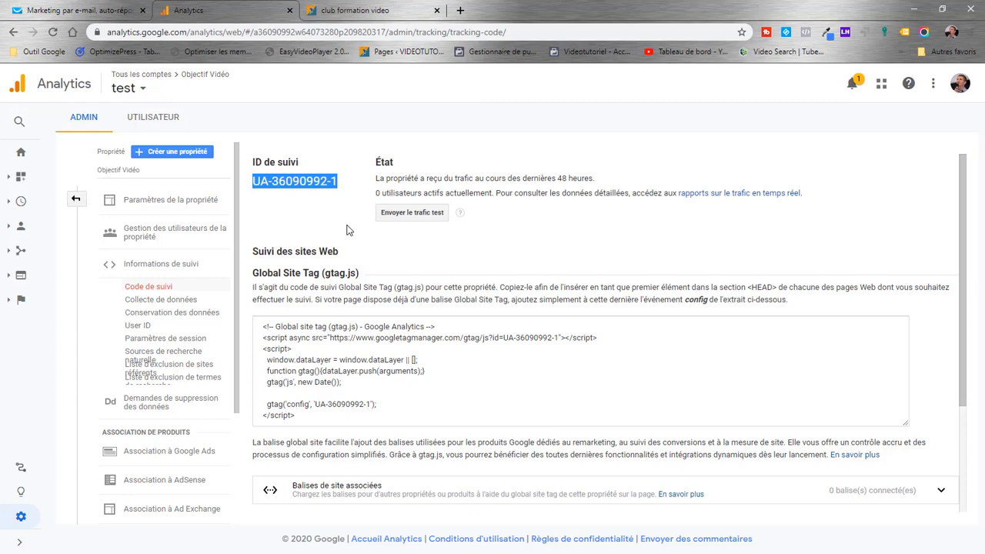
# Step: Switch to the club formation video site and visit "article 2", the home page and the "Ceci est un test" article
pyautogui.click(362, 14)
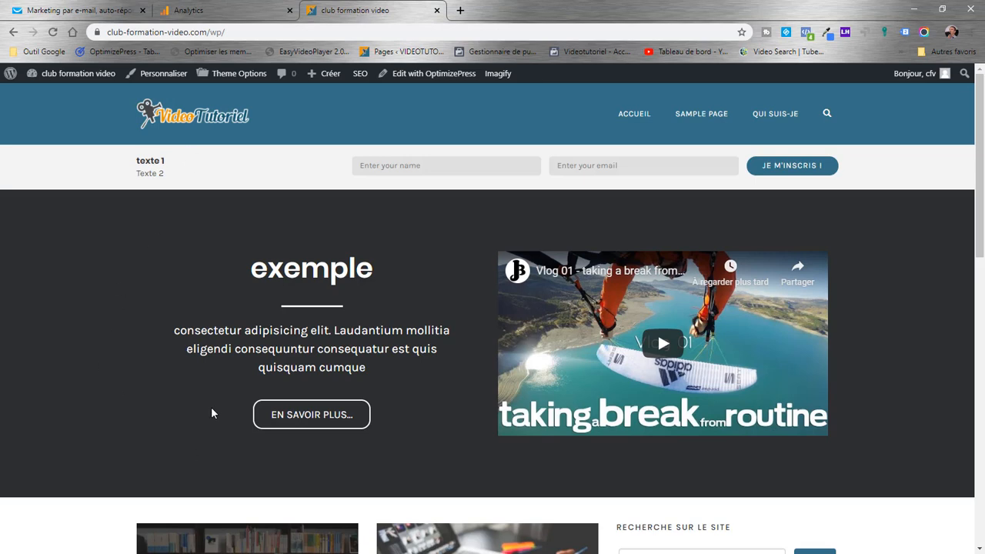
pyautogui.scroll(-3, 212, 413)
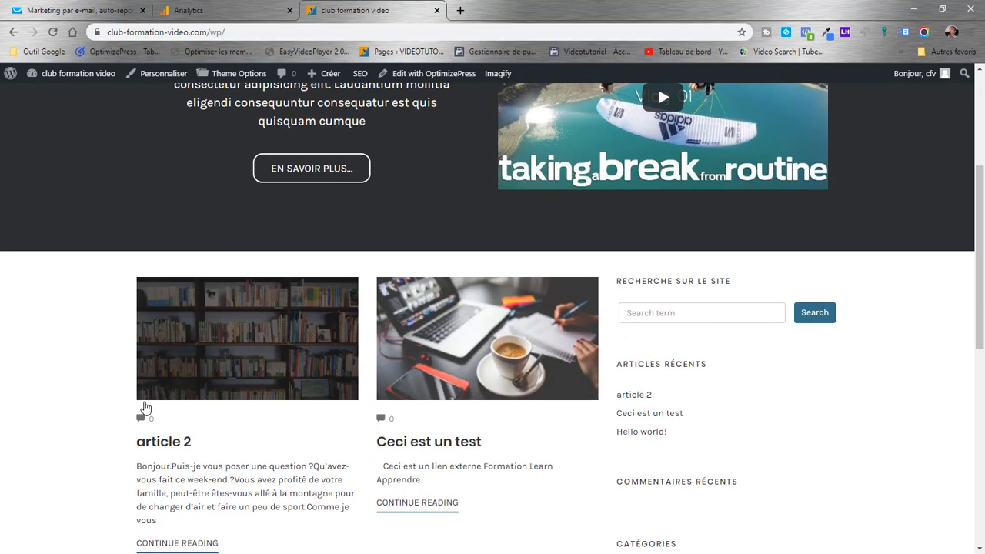
pyautogui.click(164, 450)
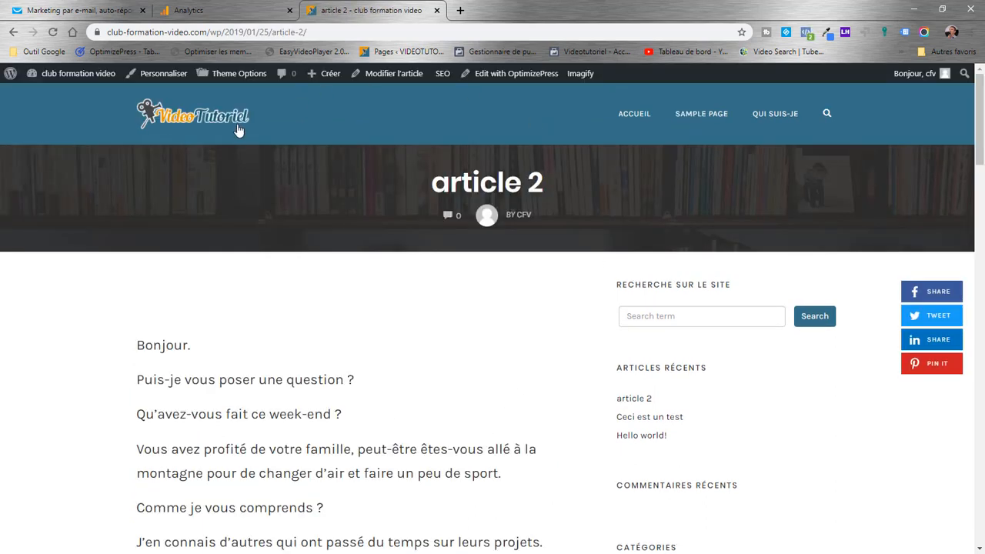
pyautogui.click(221, 121)
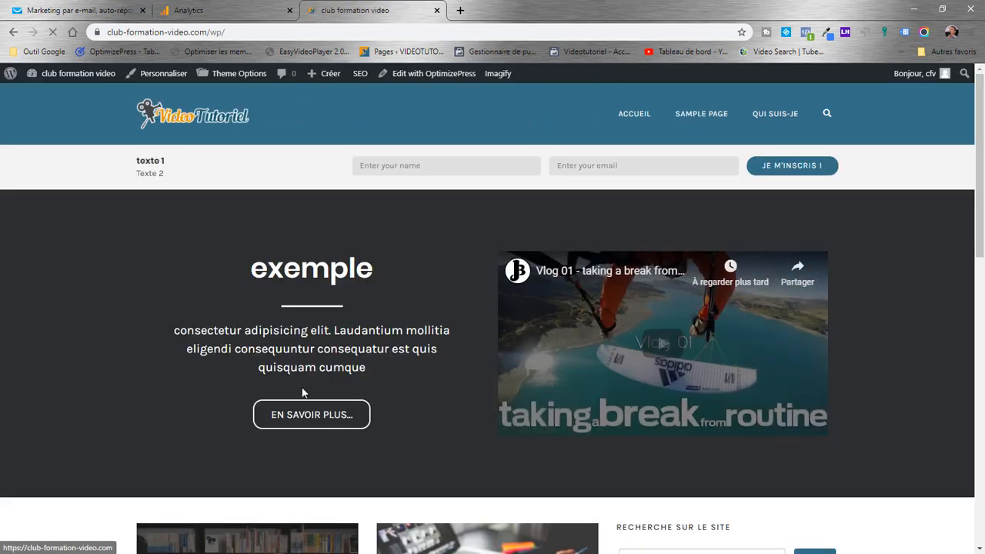
pyautogui.scroll(-4, 308, 384)
pyautogui.click(456, 444)
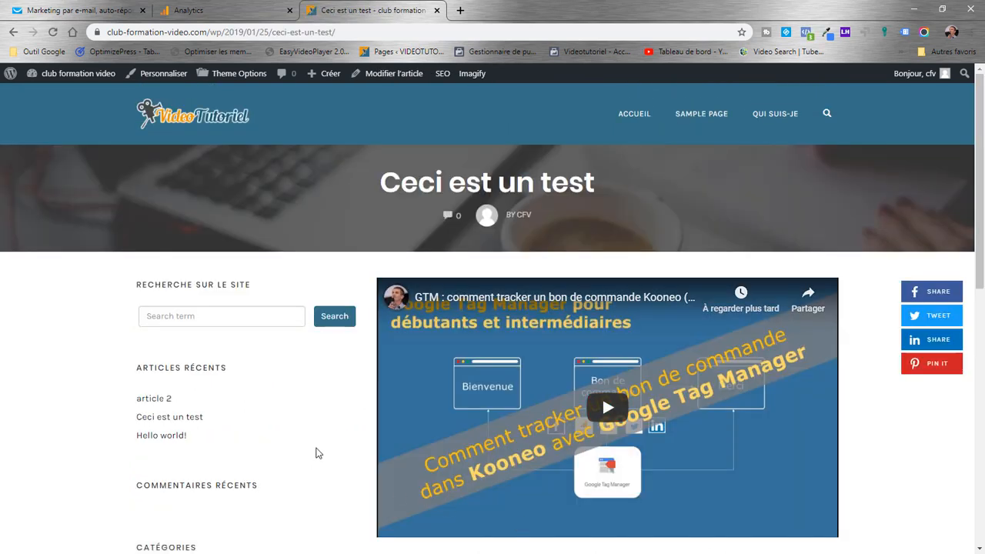
# Step: Return to Analytics and check the real-time overview and the real-time content report's page views for the last 30 minutes
pyautogui.click(211, 12)
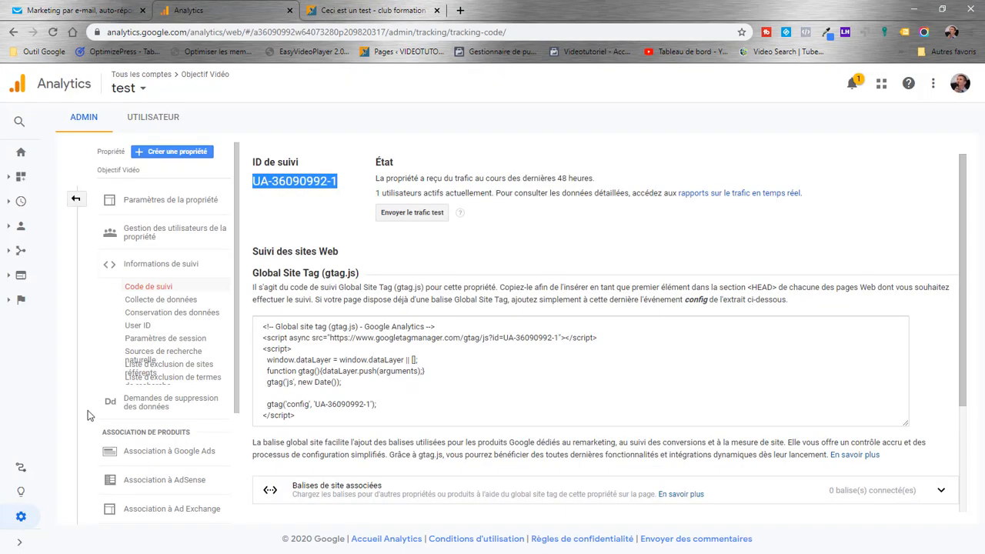
pyautogui.click(9, 204)
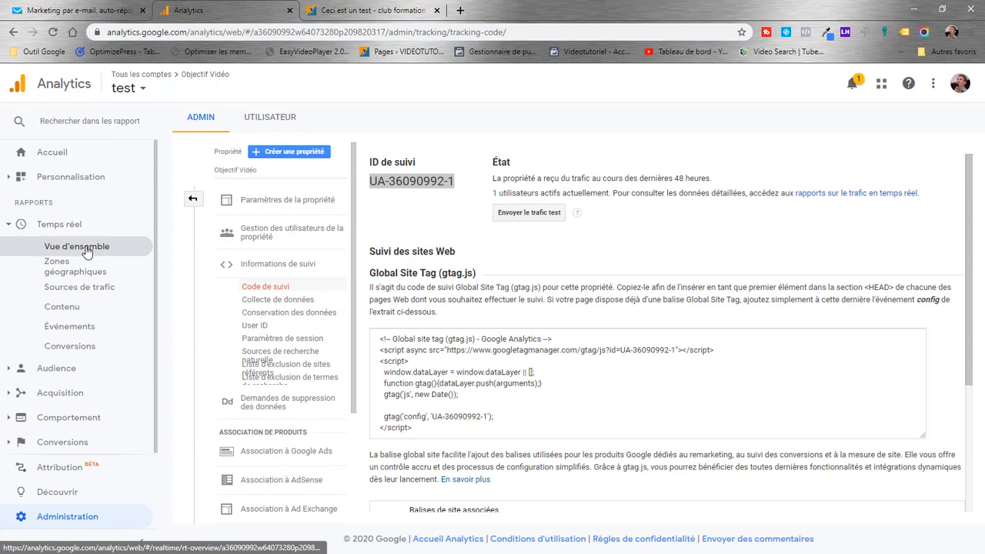
pyautogui.click(87, 249)
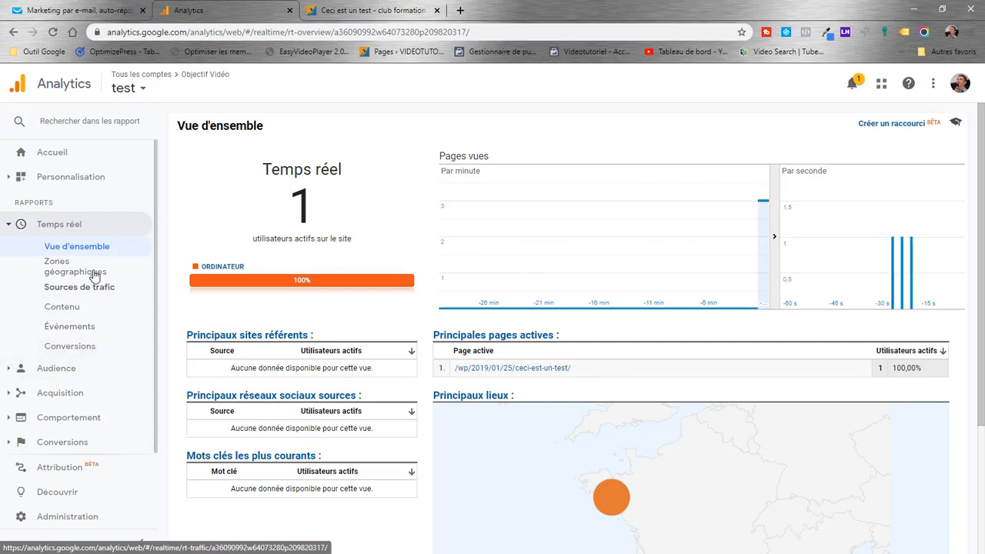
pyautogui.click(68, 327)
pyautogui.click(61, 306)
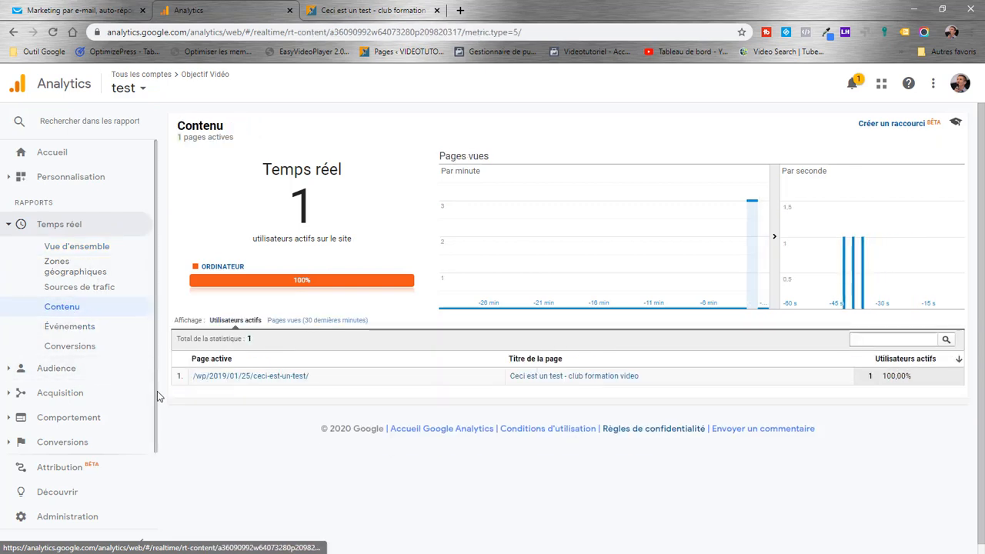
pyautogui.click(292, 320)
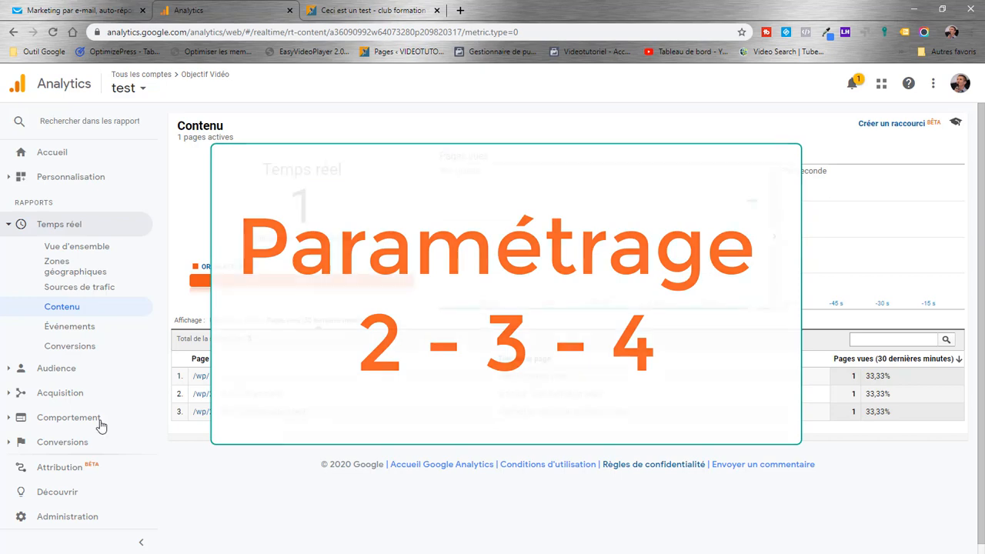
# Step: Open the settings of the test view in the administration area and set its time zone country to France
pyautogui.click(67, 519)
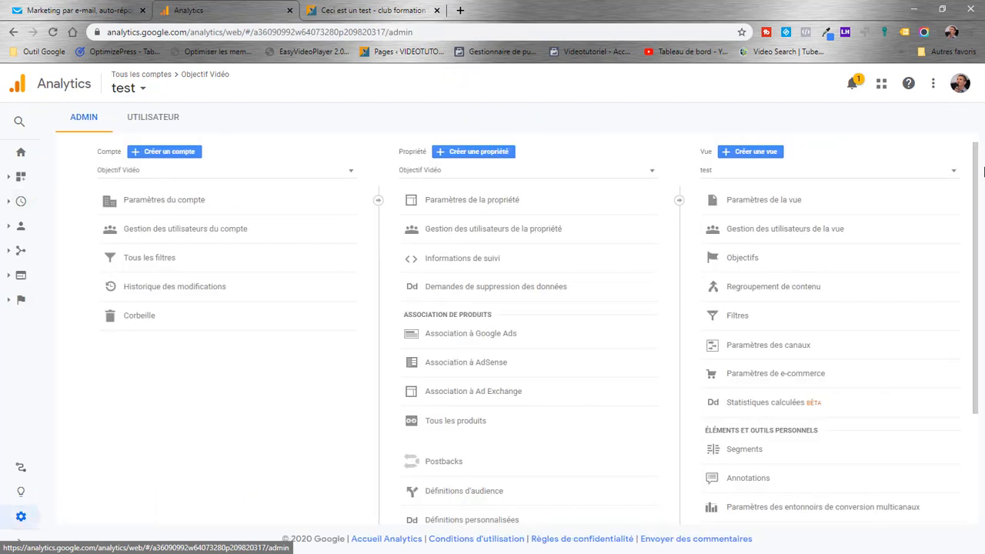
pyautogui.click(760, 202)
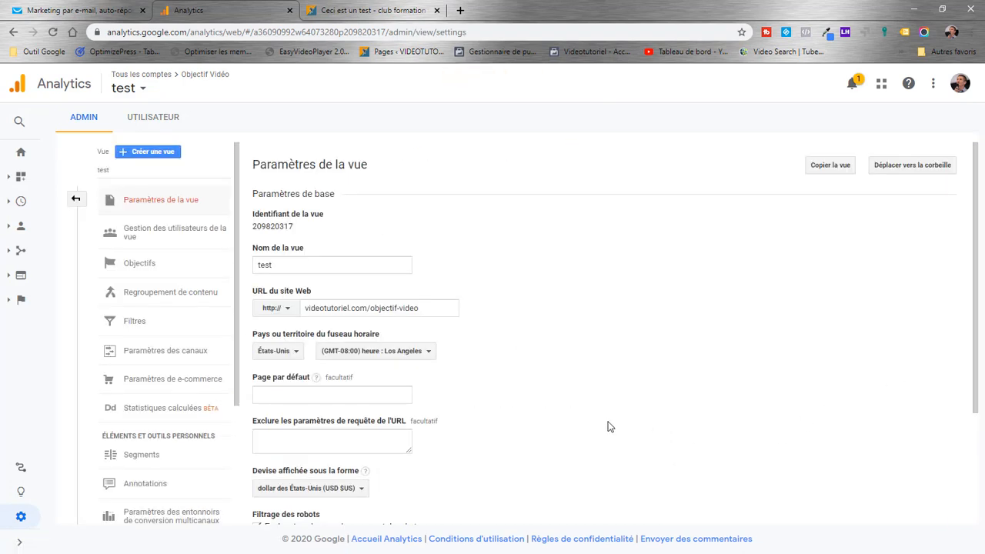
pyautogui.scroll(-1, 591, 408)
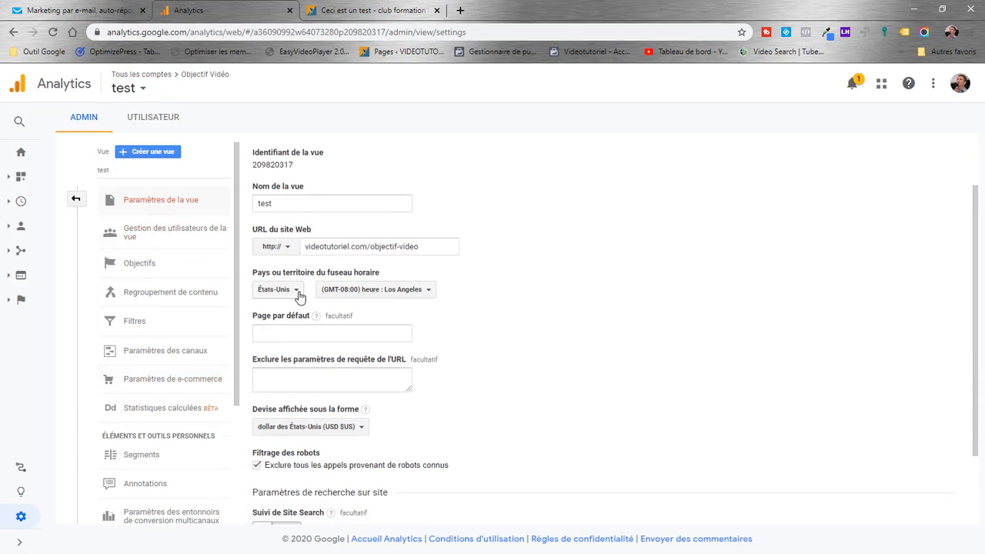
pyautogui.click(299, 297)
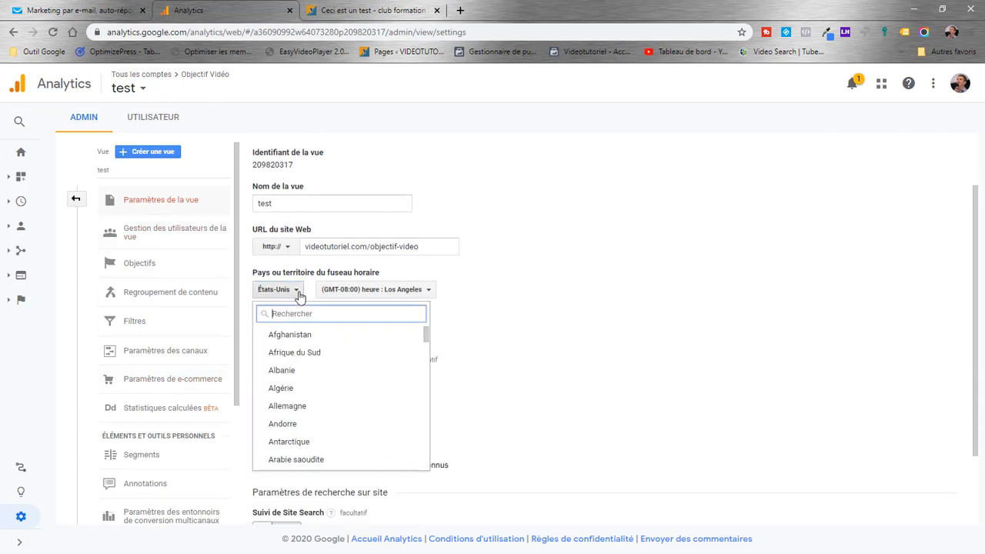
pyautogui.write('fr')
pyautogui.click(280, 352)
# Step: Set the view's display currency to euro (EUR €) and save the view settings
pyautogui.scroll(-1, 403, 254)
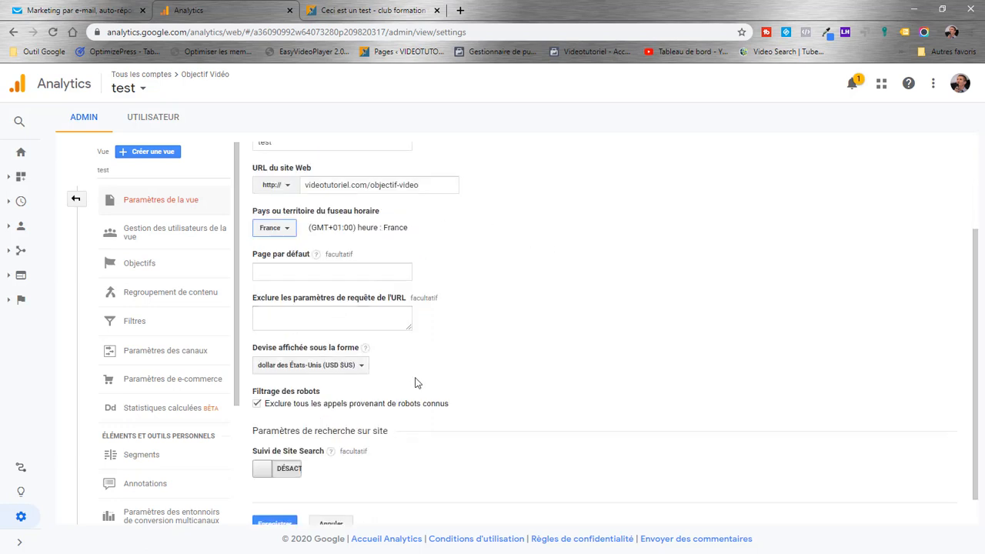
pyautogui.click(363, 366)
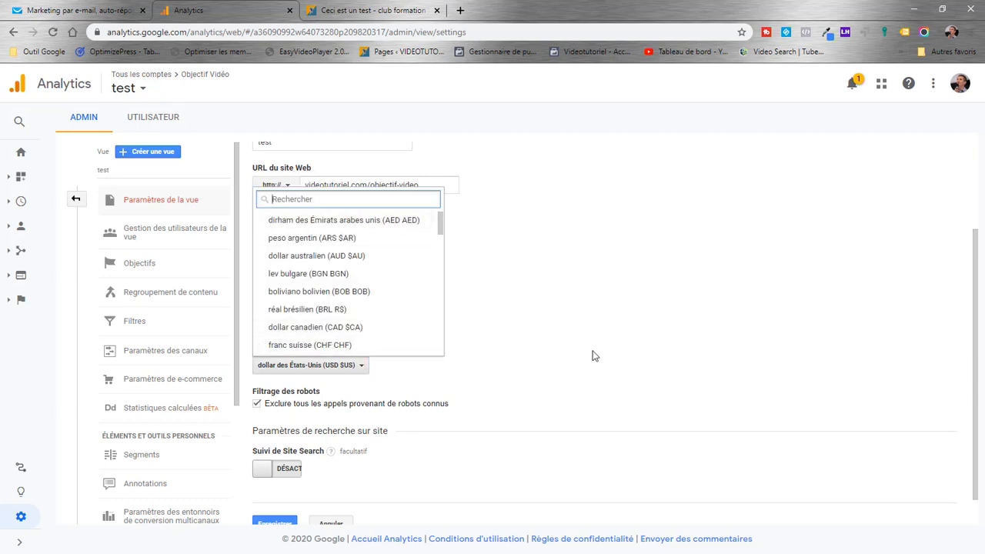
pyautogui.write('eu')
pyautogui.press('Down')
pyautogui.press('Return')
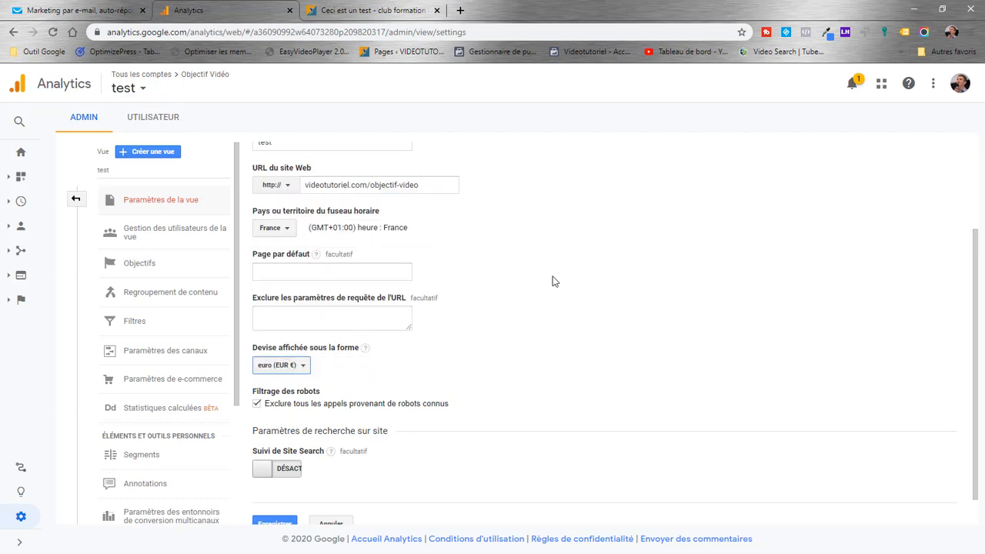
pyautogui.scroll(-1, 554, 319)
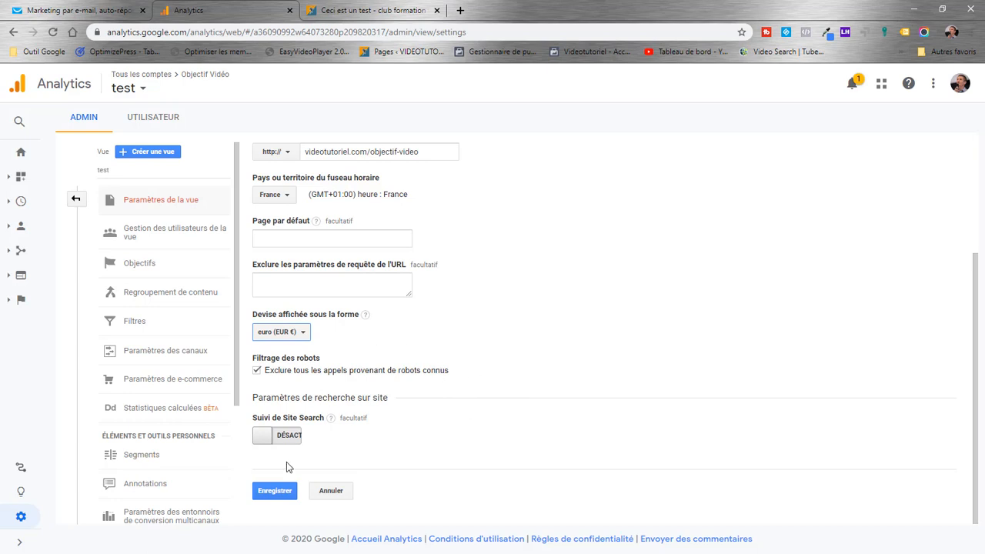
pyautogui.click(278, 493)
pyautogui.scroll(2, 672, 385)
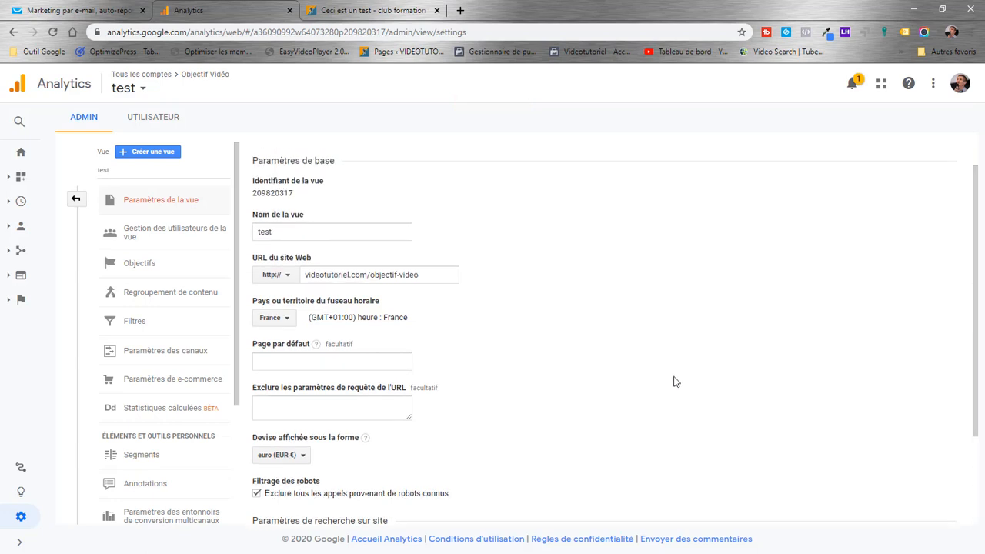
pyautogui.scroll(-1, 672, 384)
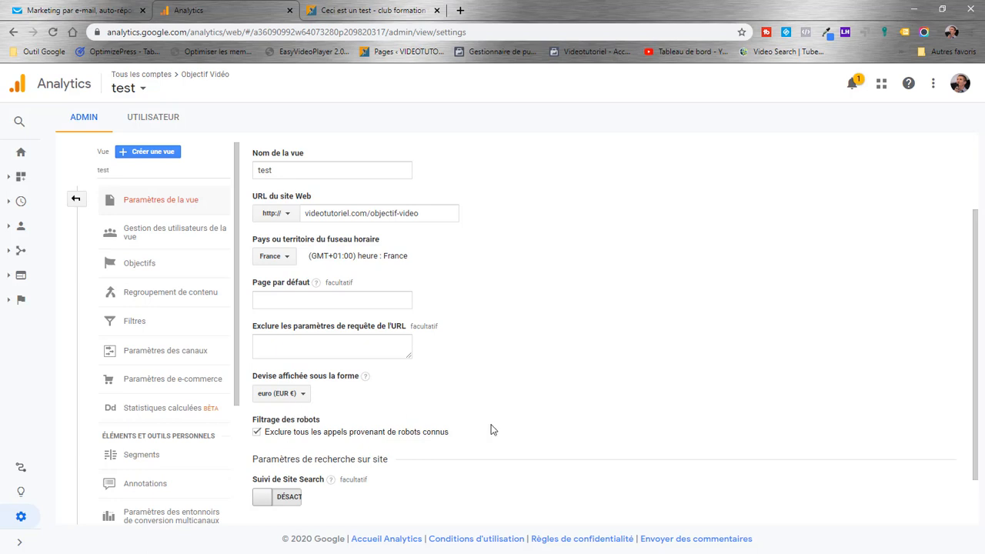
pyautogui.scroll(-1, 494, 430)
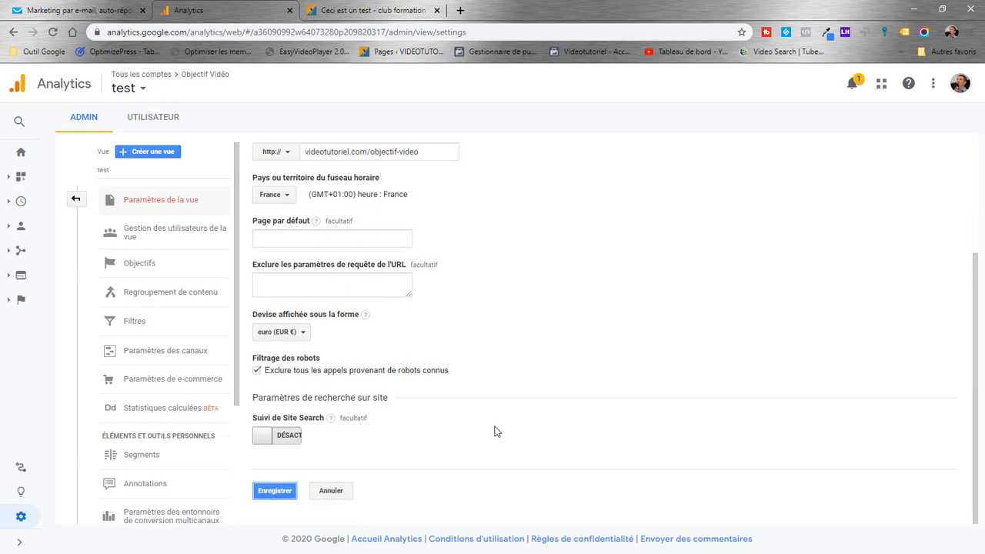